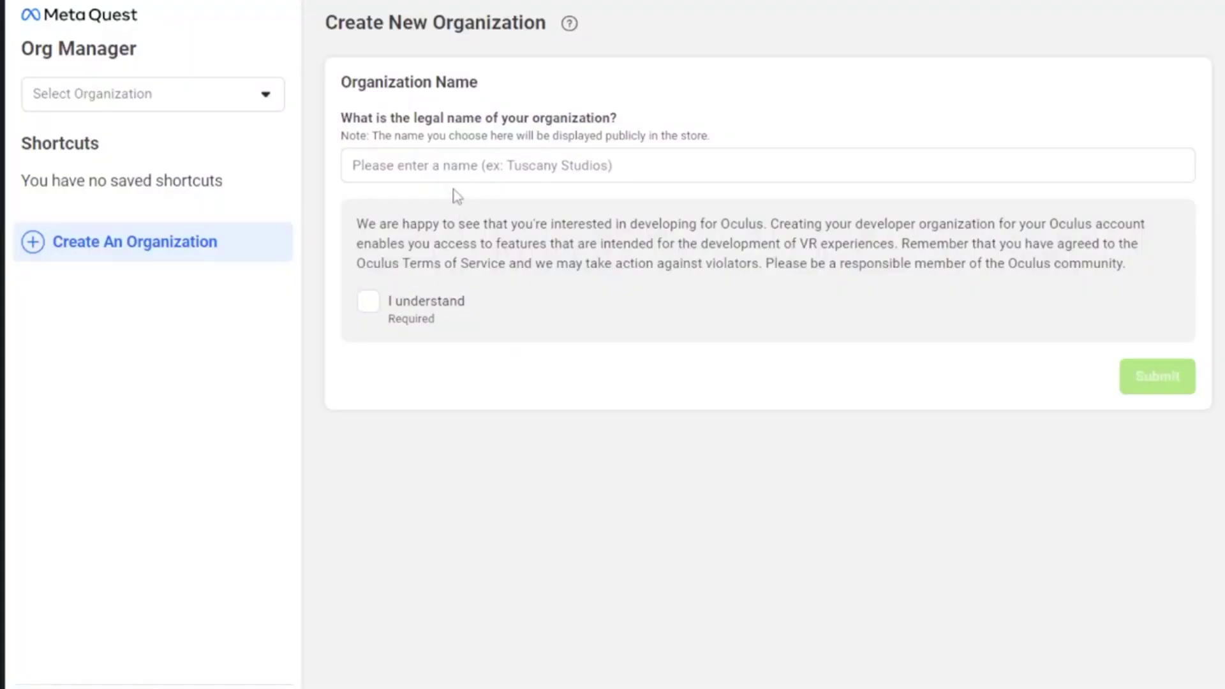
# Name the new developer organization 'SideQuestForever' and submit the form
pyautogui.click(536, 163)
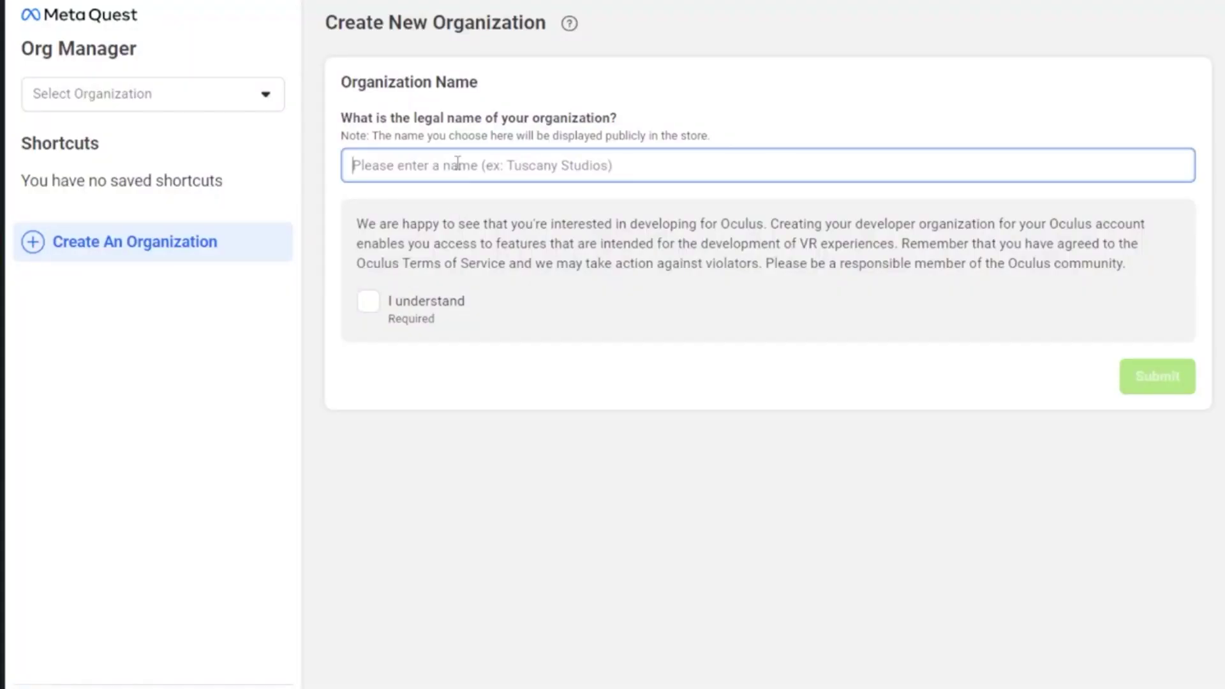
pyautogui.write('SideQuestForever')
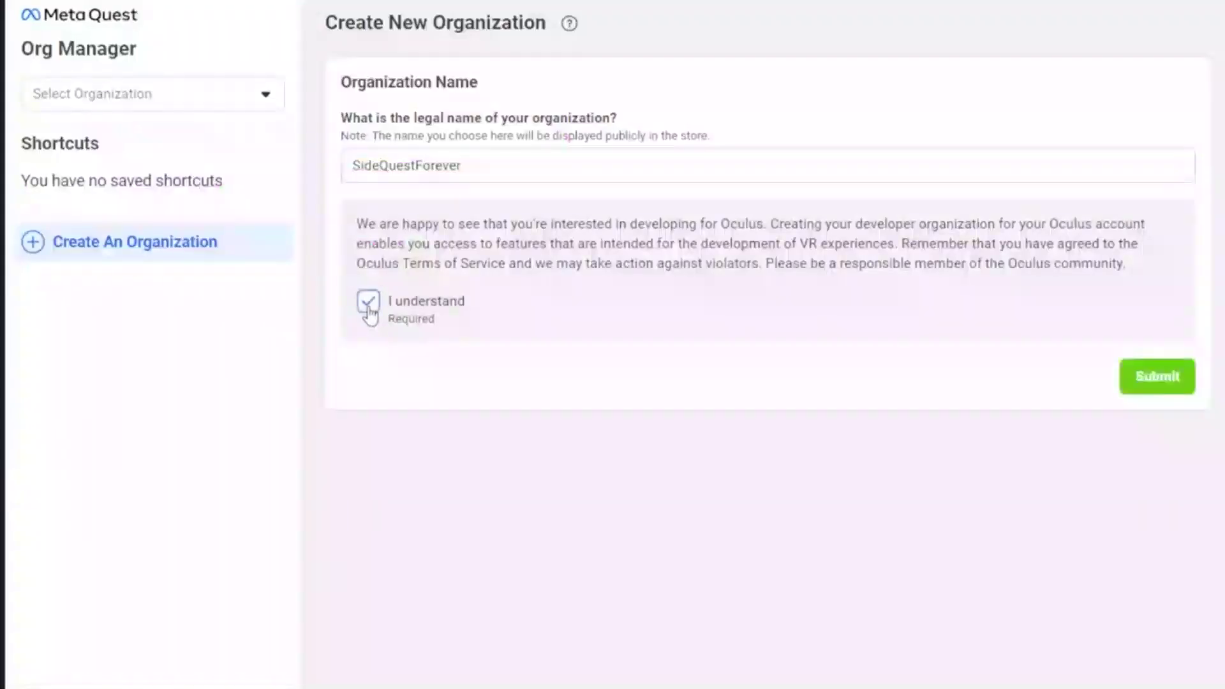
pyautogui.click(1156, 382)
pyautogui.scroll(-15, 918, 456)
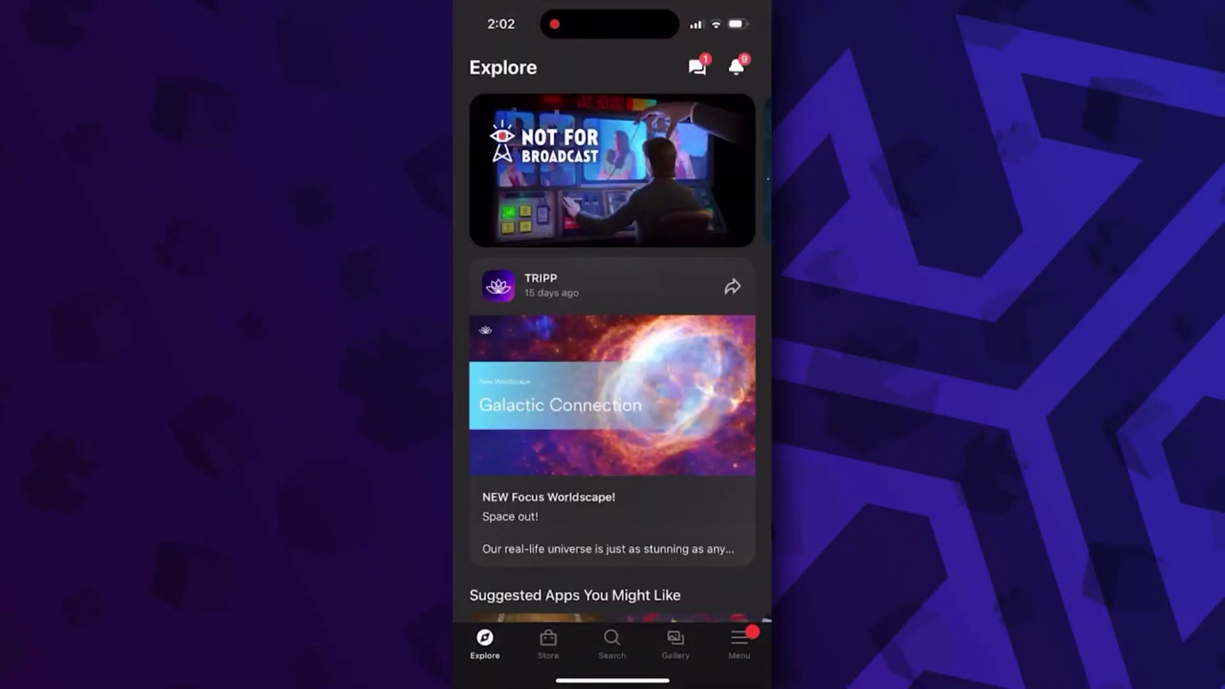
# Go to the paired Meta Quest 2's Headset Settings through Menu and Devices
pyautogui.click(739, 643)
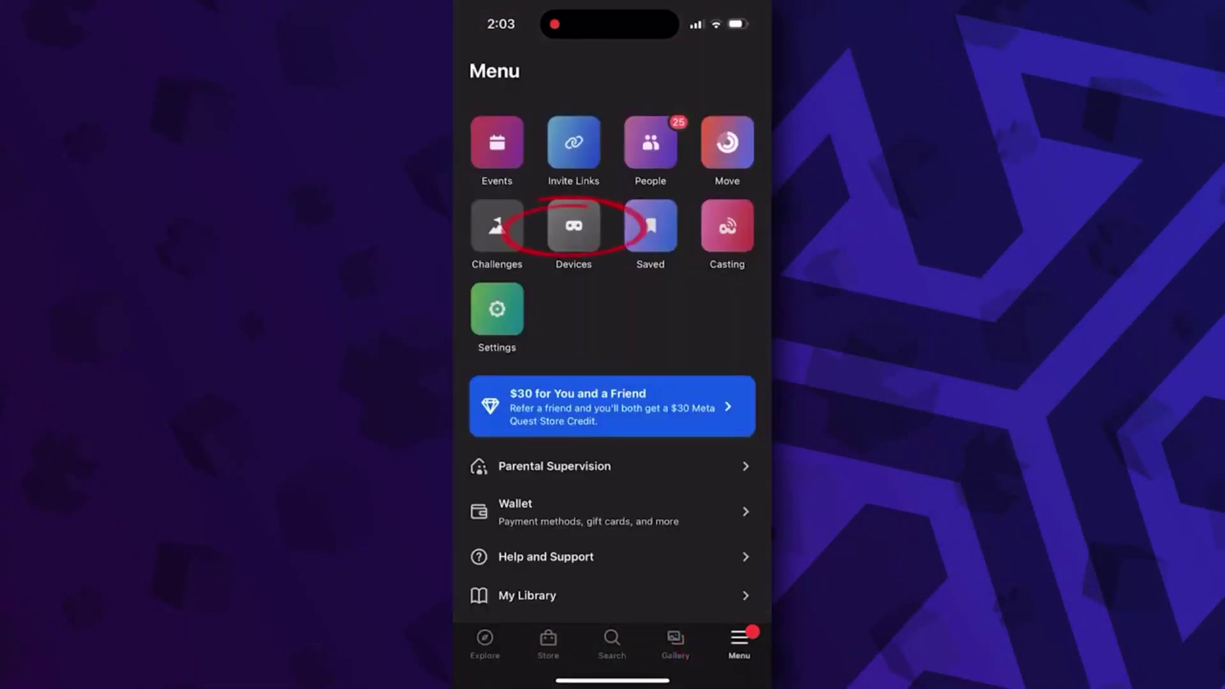
pyautogui.click(573, 225)
pyautogui.click(565, 566)
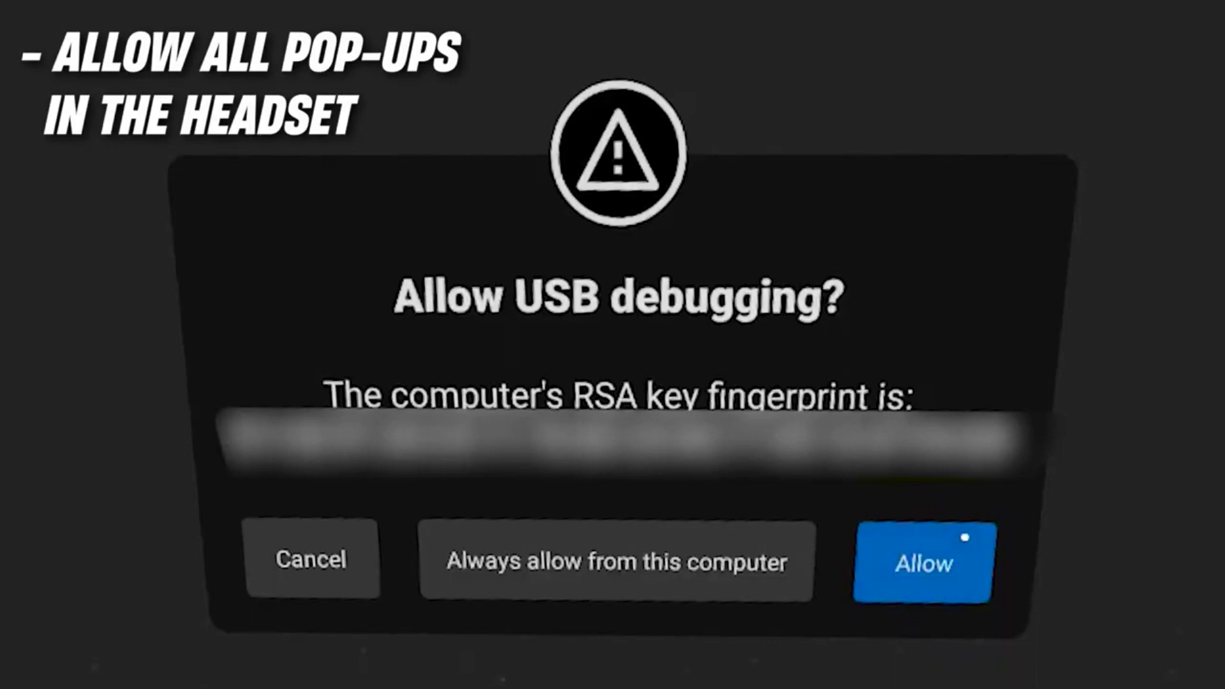
# Allow USB debugging from this computer on the headset
pyautogui.click(964, 537)
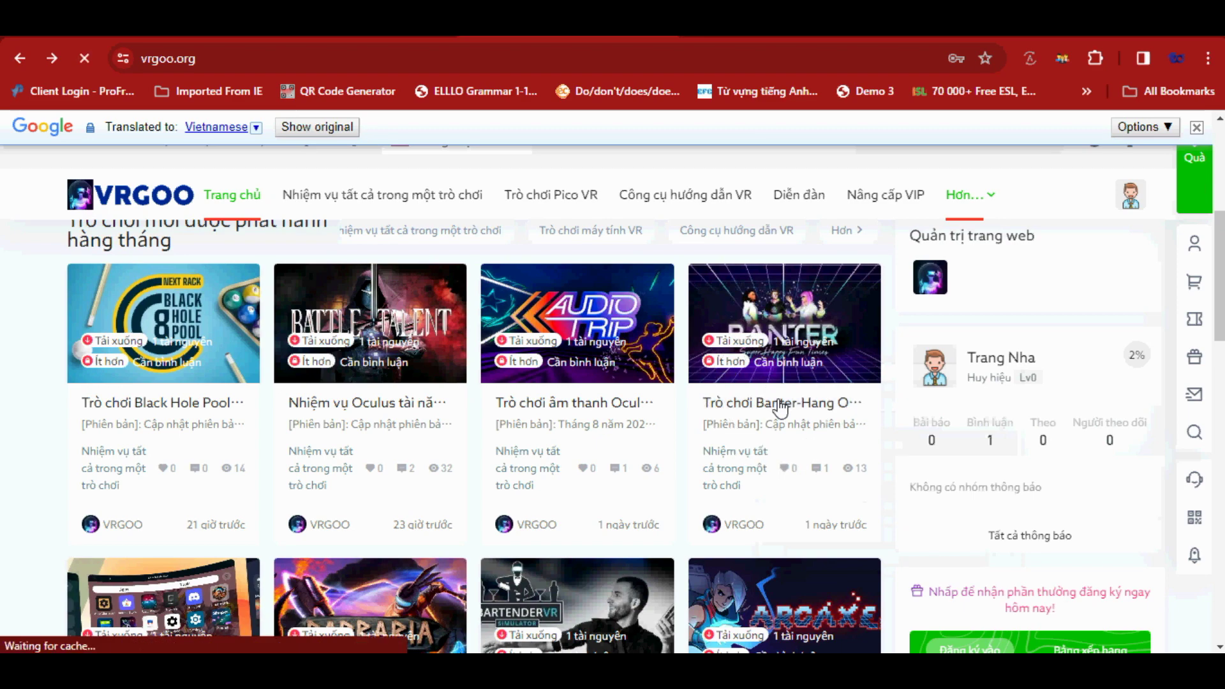
# Follow the Banter page's free-download request link to reach the comment box
pyautogui.scroll(-15, 487, 470)
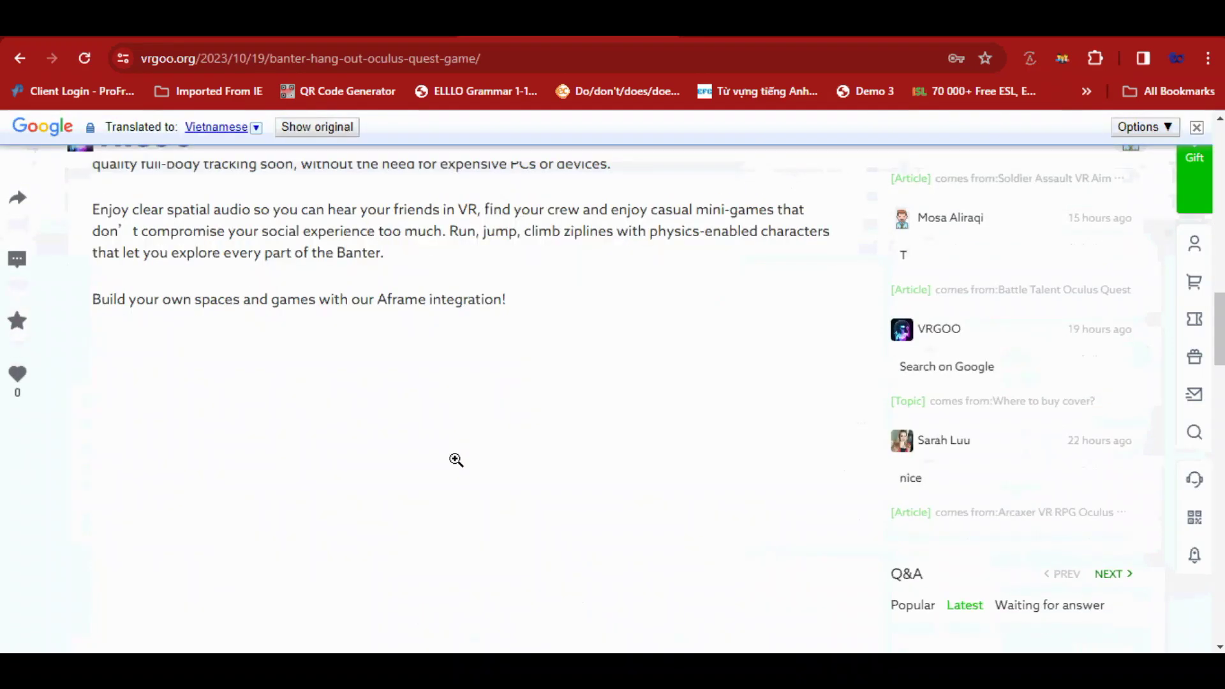
pyautogui.scroll(-20, 456, 459)
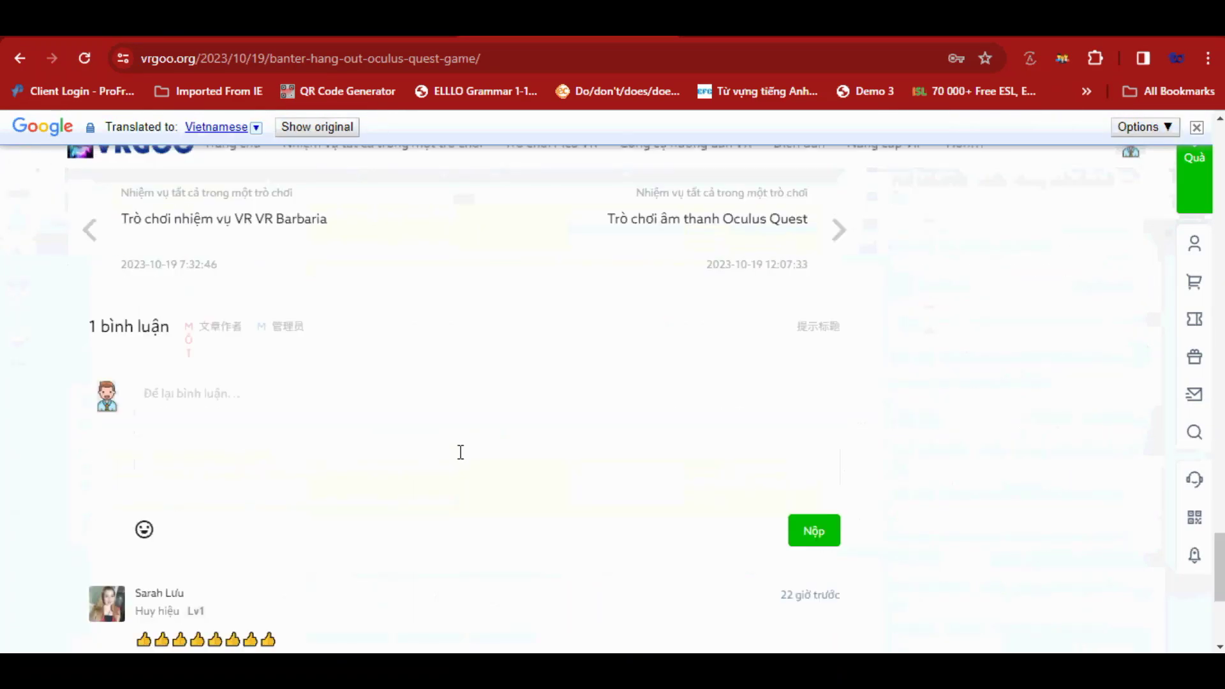
pyautogui.scroll(10, 460, 451)
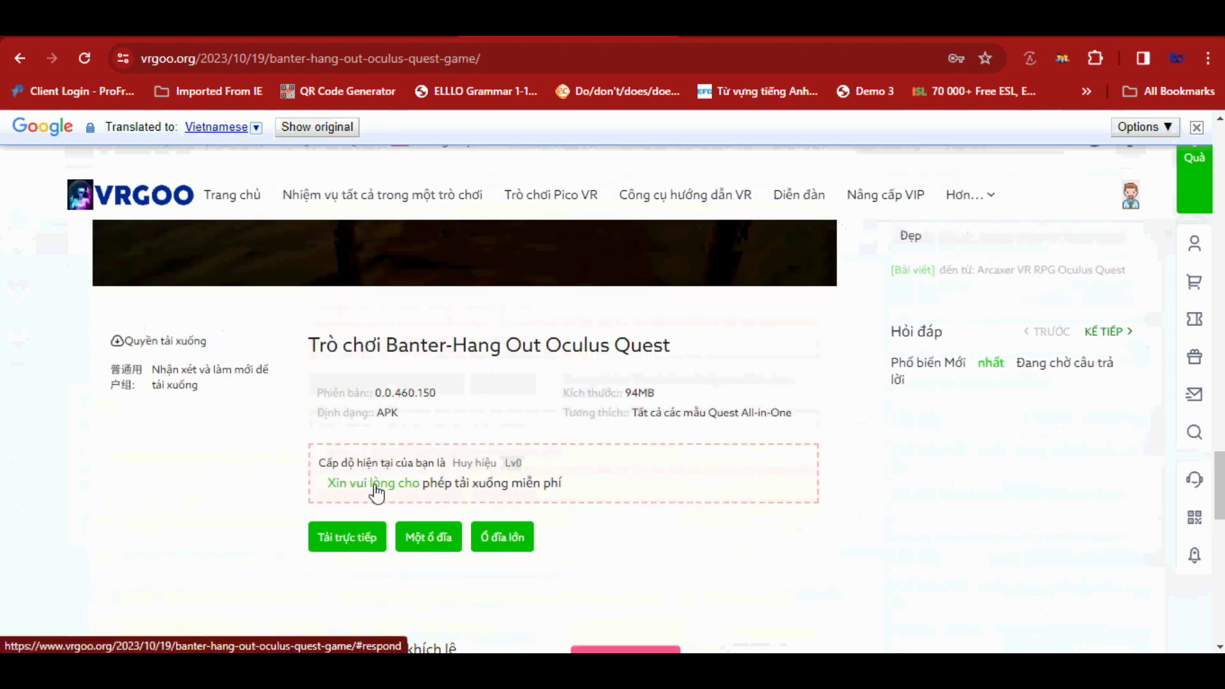
pyautogui.tripleClick(377, 489)
pyautogui.click(377, 490)
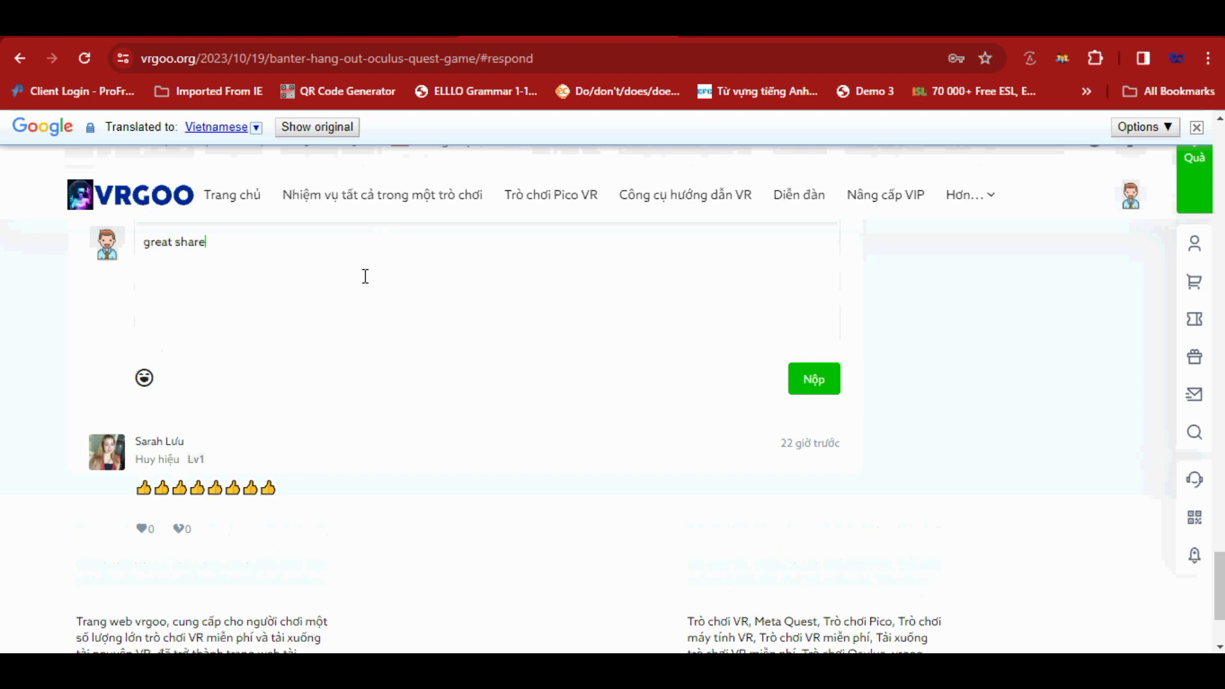
pyautogui.scroll(2, 654, 500)
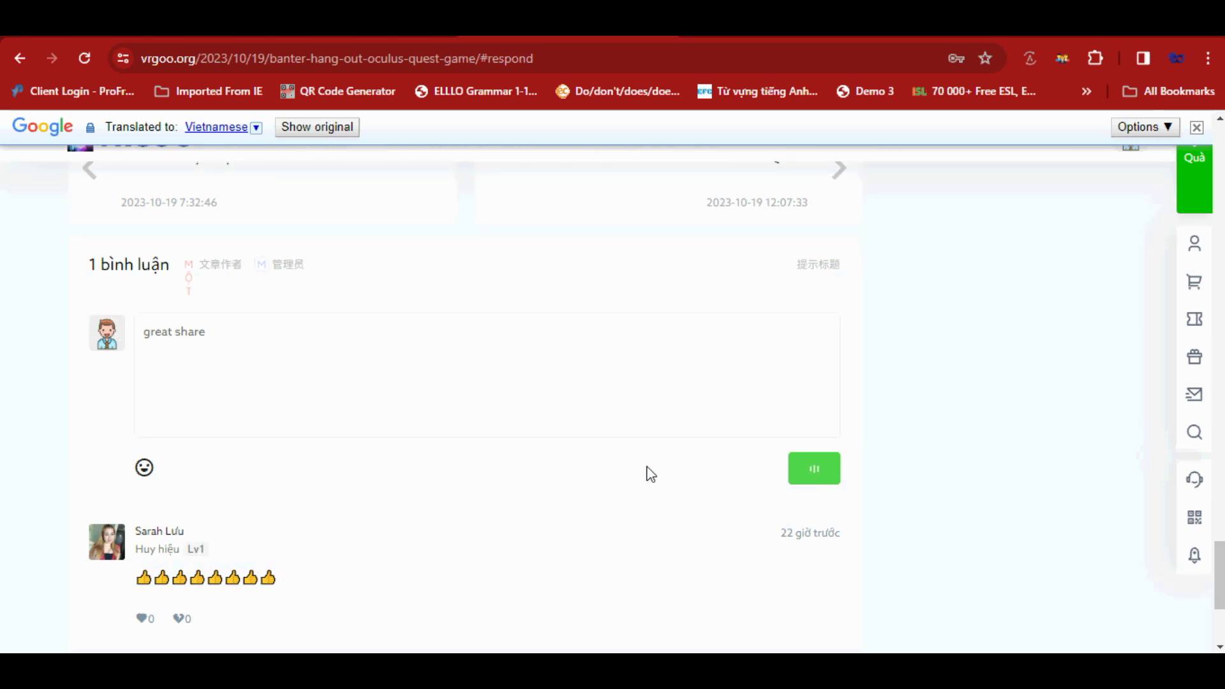
pyautogui.scroll(2, 648, 468)
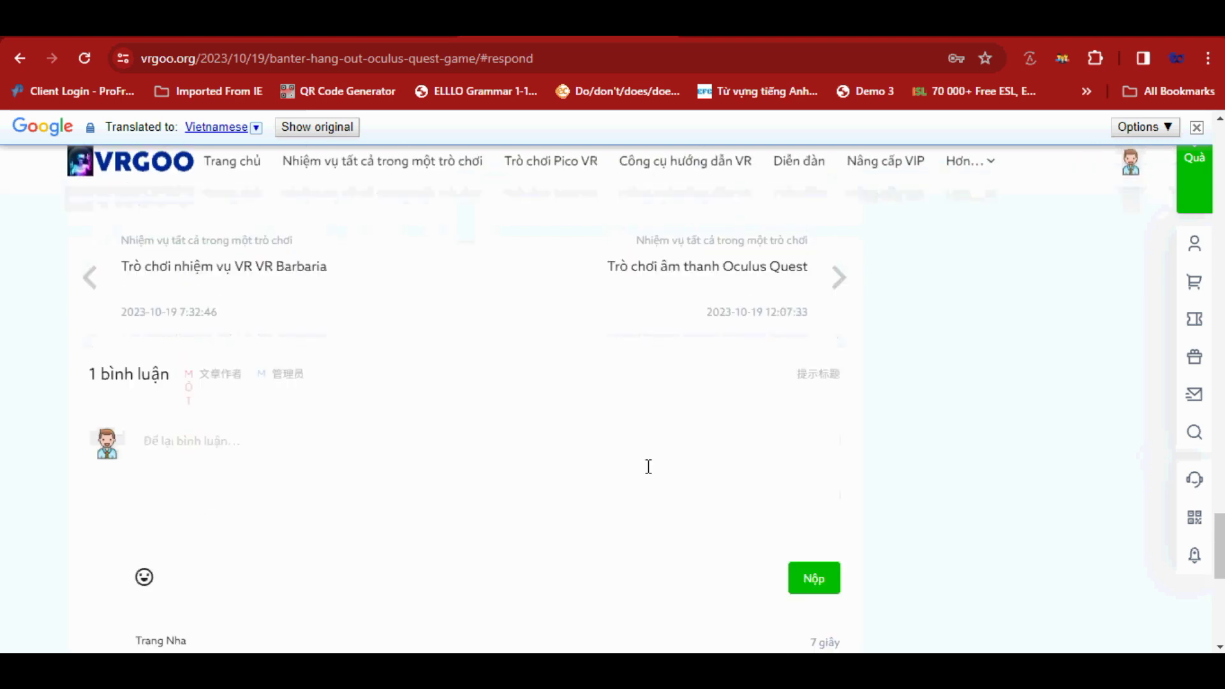
pyautogui.scroll(8, 436, 396)
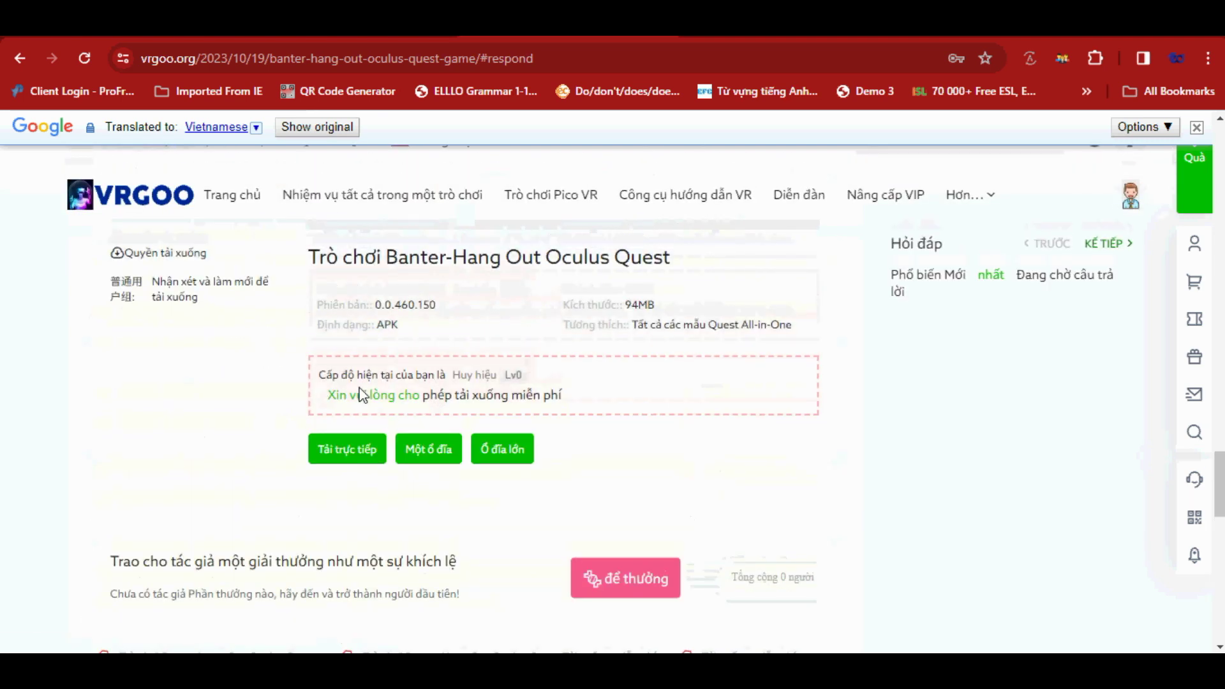
# Follow the free-download link again, reload the Banter page and check the daily download allowance
pyautogui.click(382, 411)
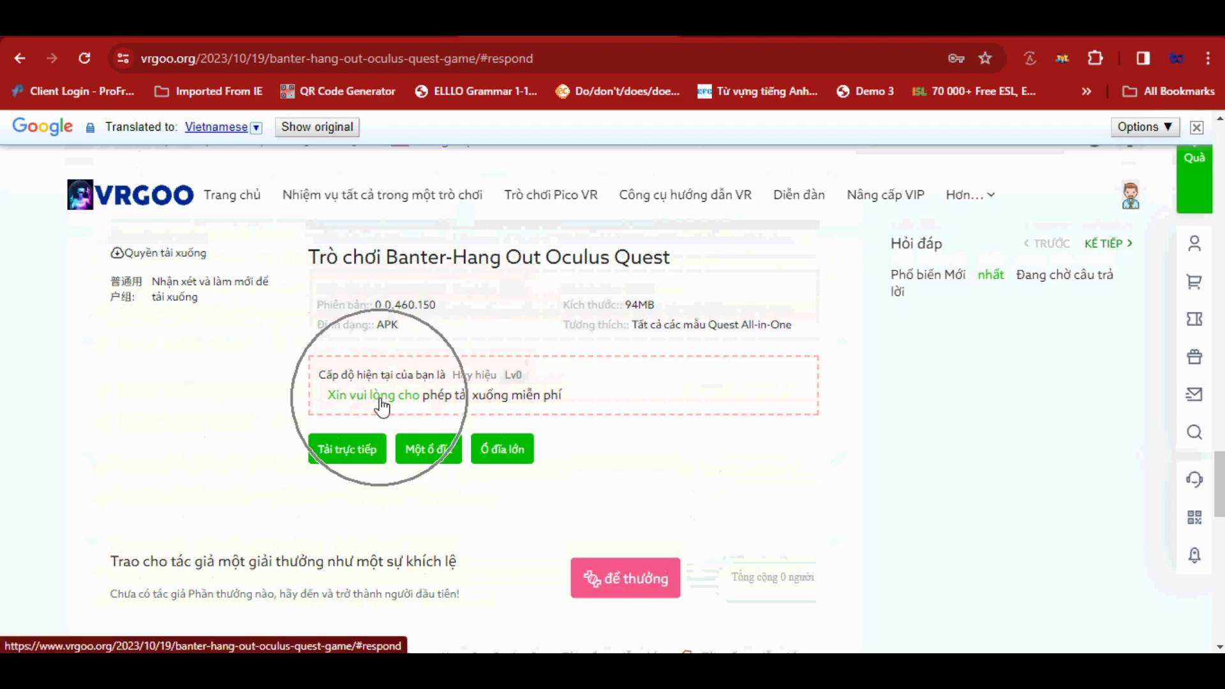
pyautogui.click(83, 59)
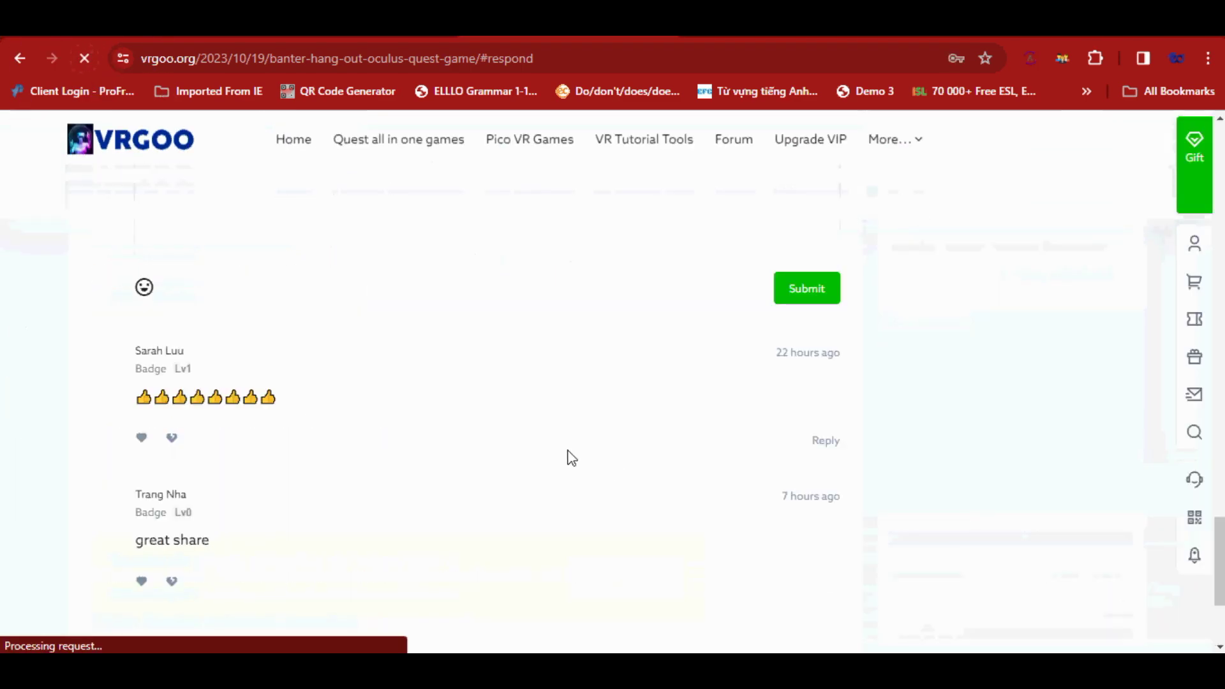
pyautogui.scroll(7, 604, 447)
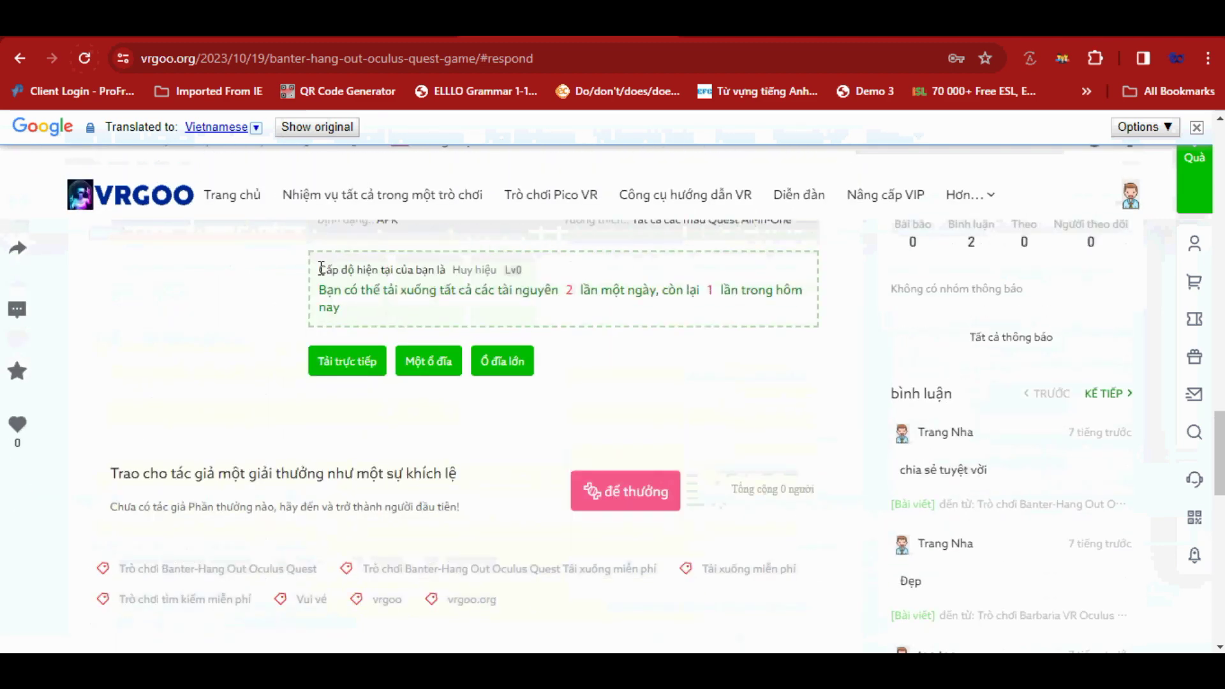
pyautogui.moveTo(321, 267); pyautogui.dragTo(360, 310)
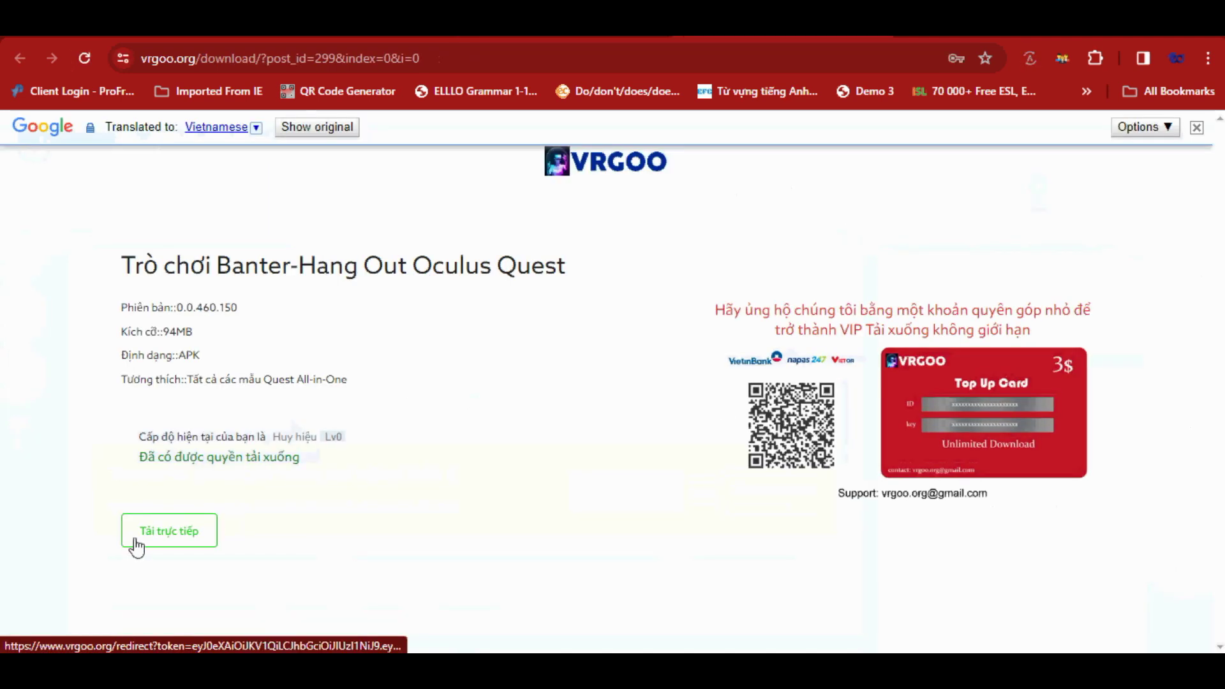
# Start the direct download of the Banter package and check the recent downloads list
pyautogui.click(178, 542)
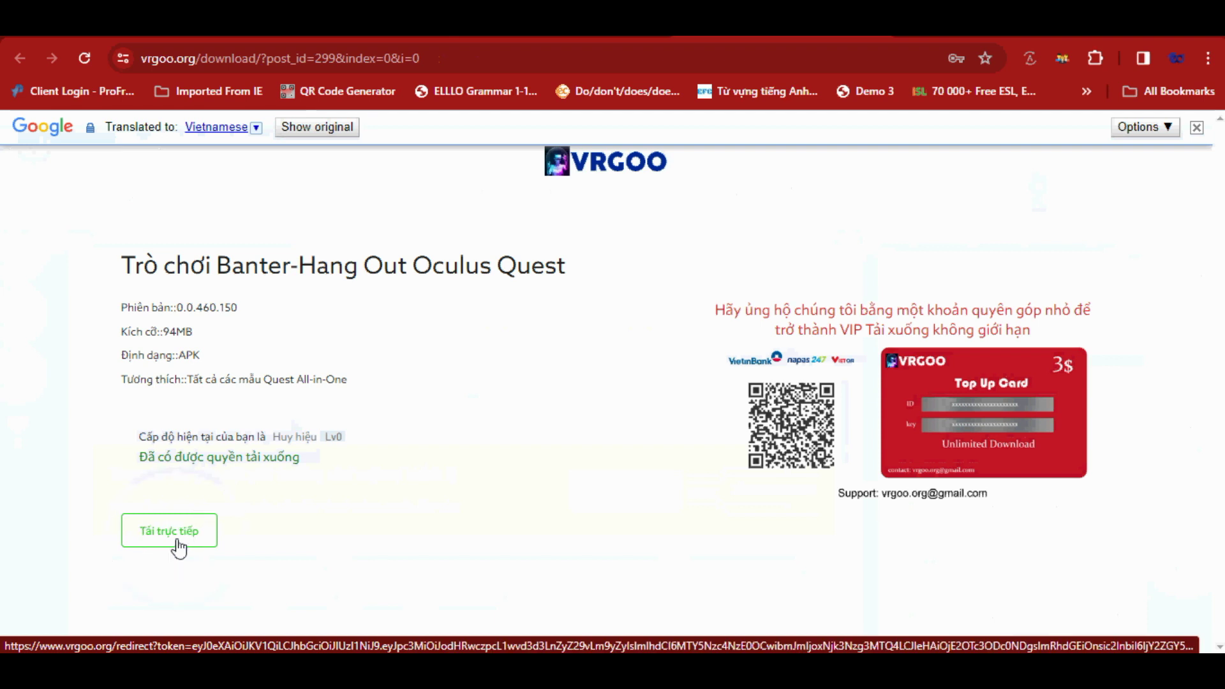
pyautogui.moveTo(709, 305); pyautogui.dragTo(992, 475)
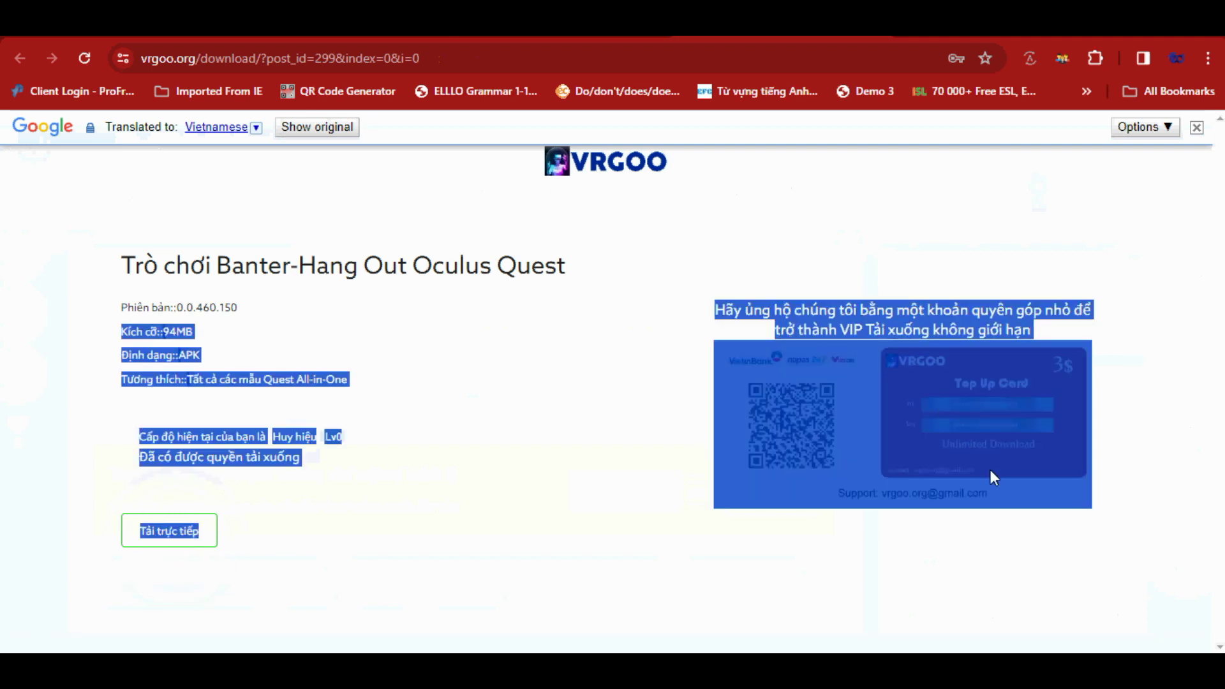
pyautogui.click(949, 569)
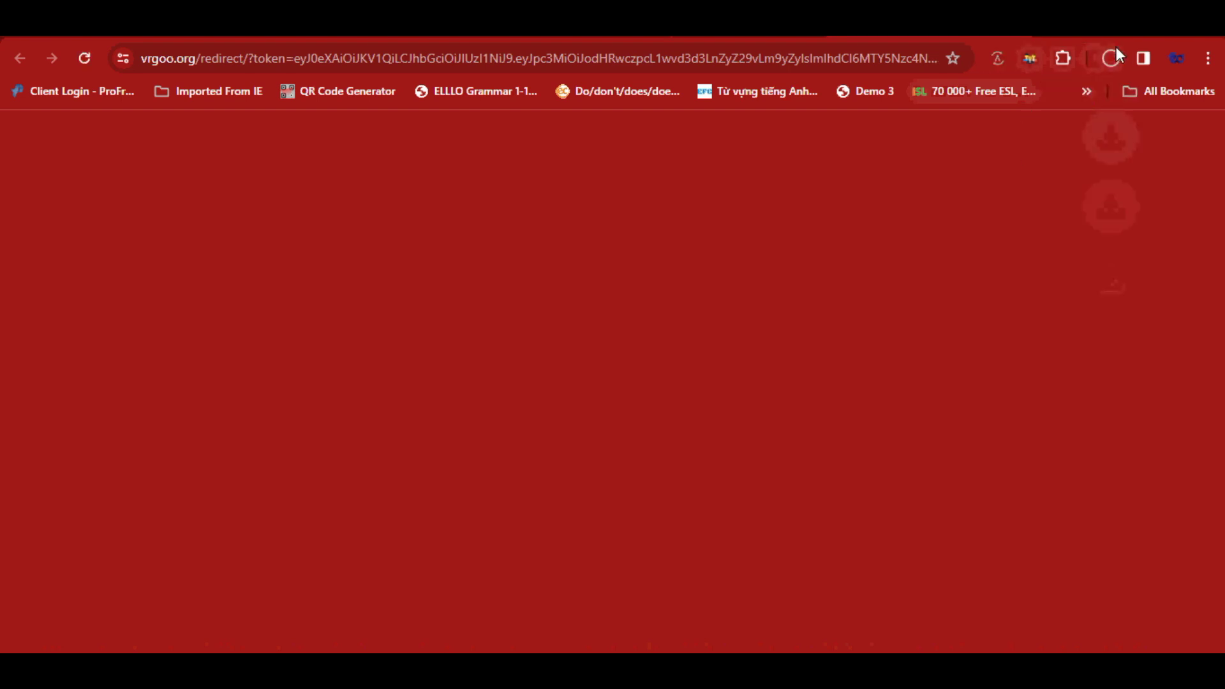
pyautogui.click(1112, 59)
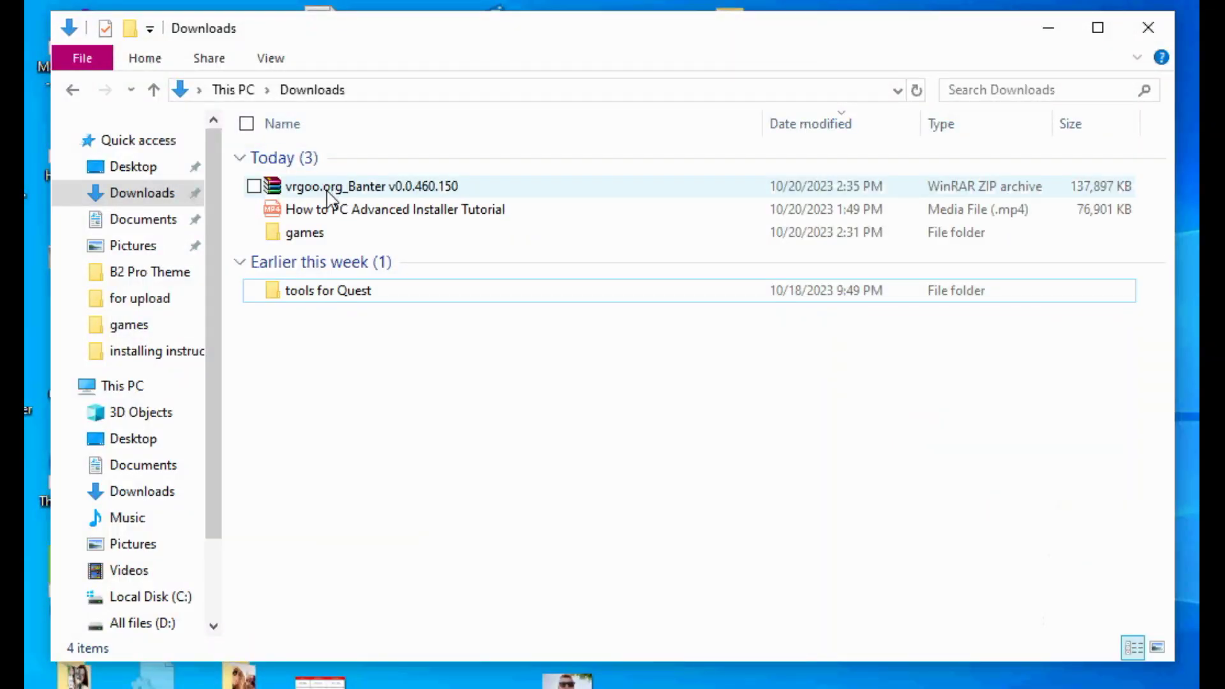
# Extract the Banter zip with WinRAR to the default Downloads path and open the resulting folder
pyautogui.rightClick(327, 196)
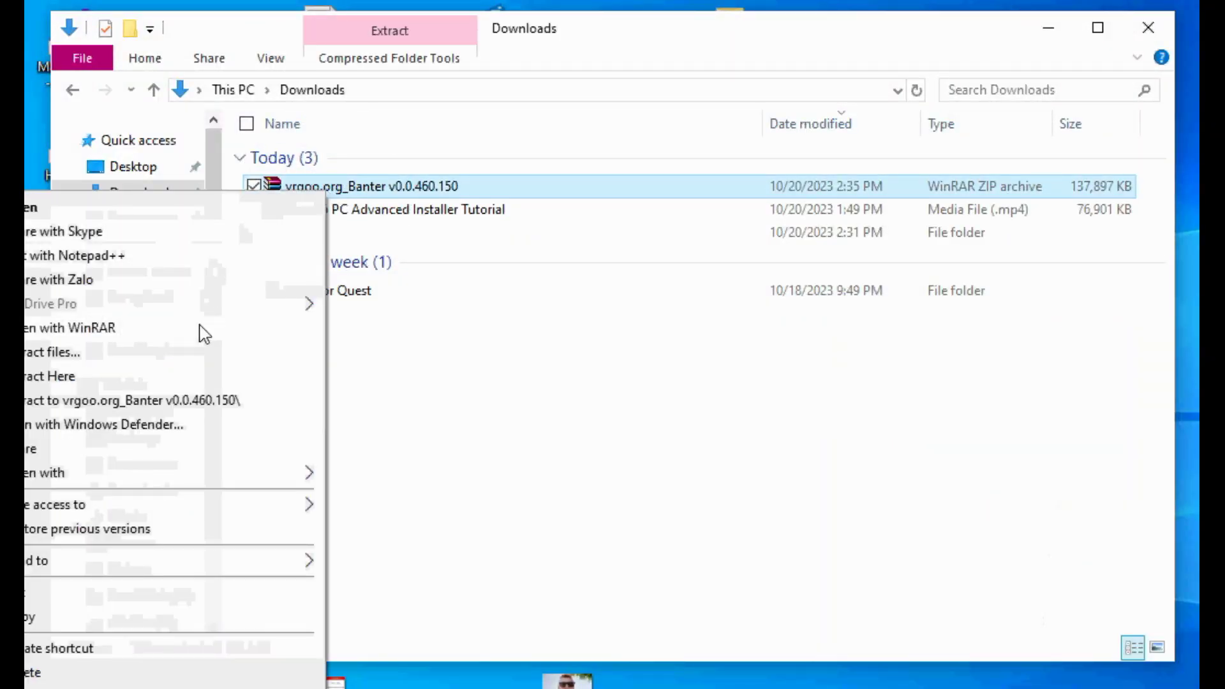
pyautogui.click(198, 353)
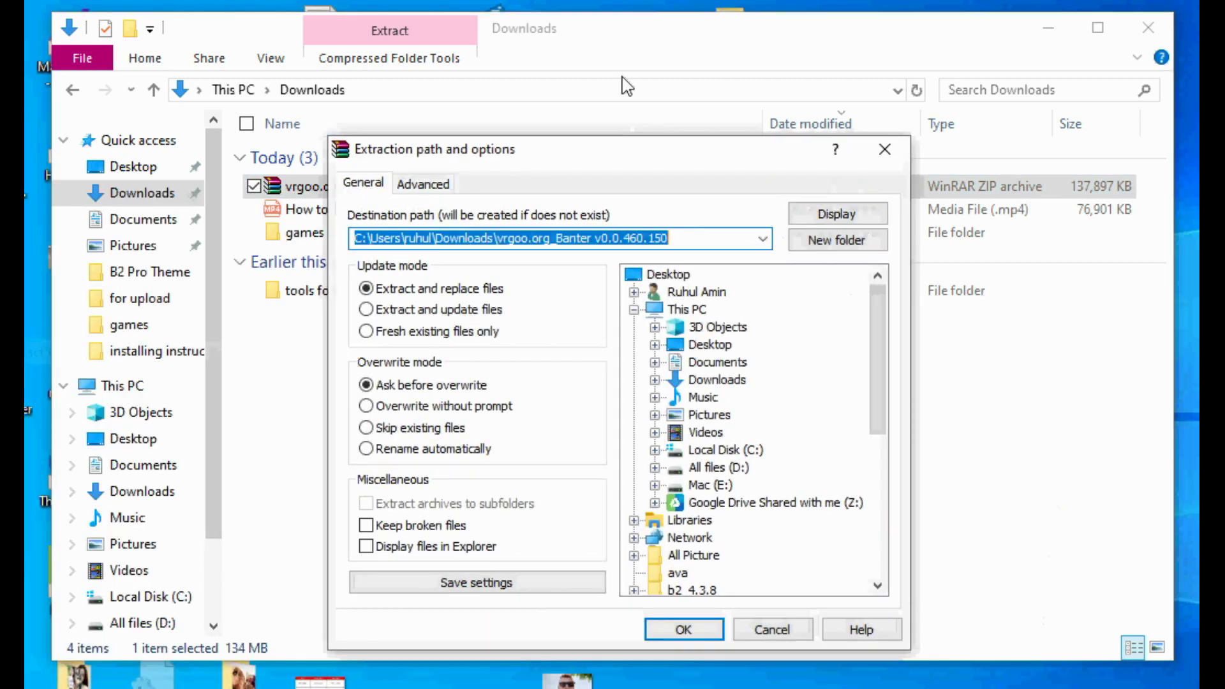
pyautogui.moveTo(638, 50); pyautogui.dragTo(745, 48)
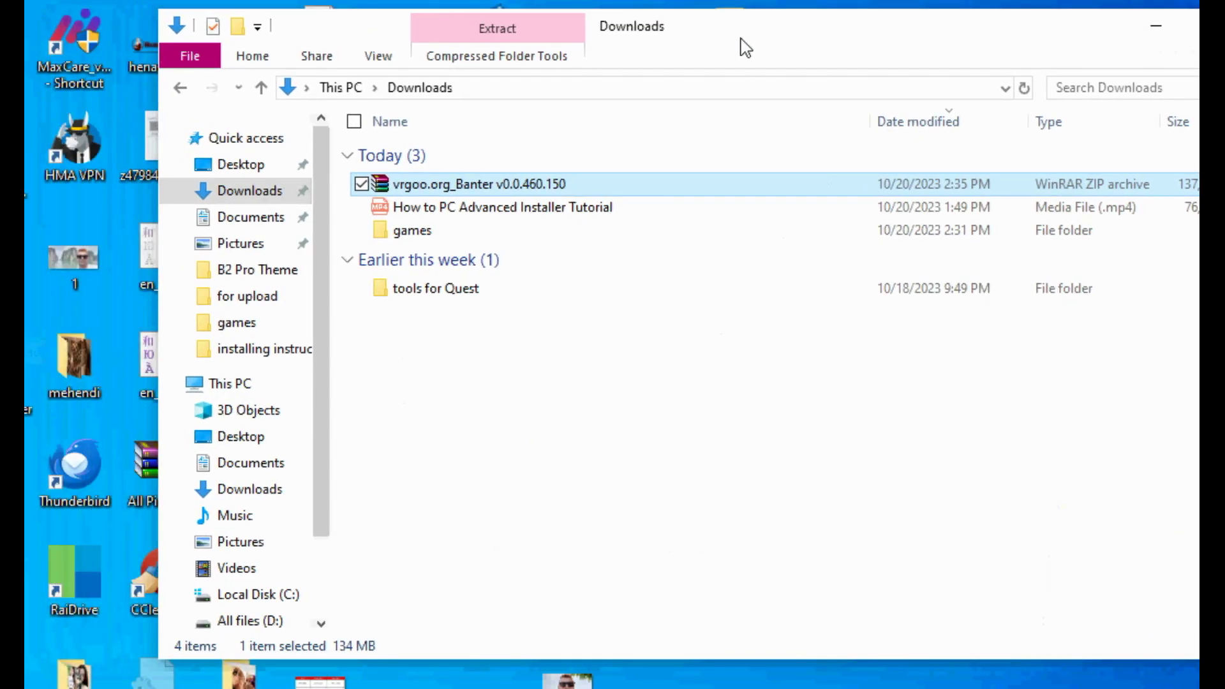
pyautogui.hotkey('alt', 'Tab')
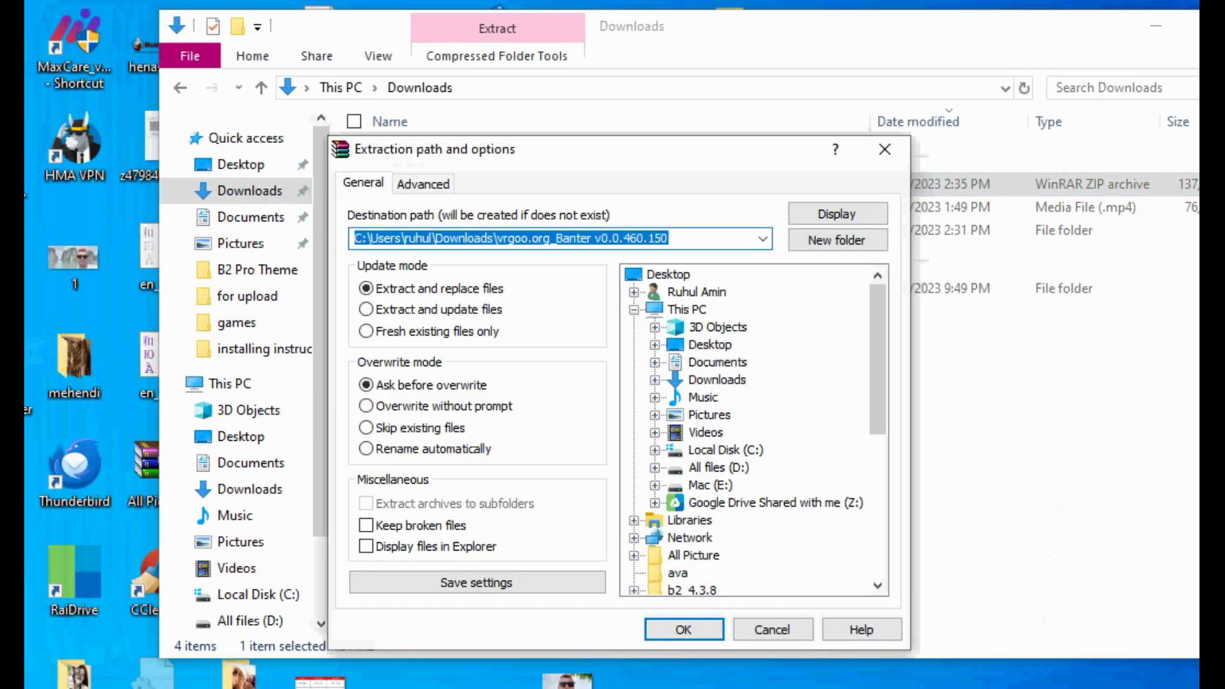
pyautogui.click(680, 637)
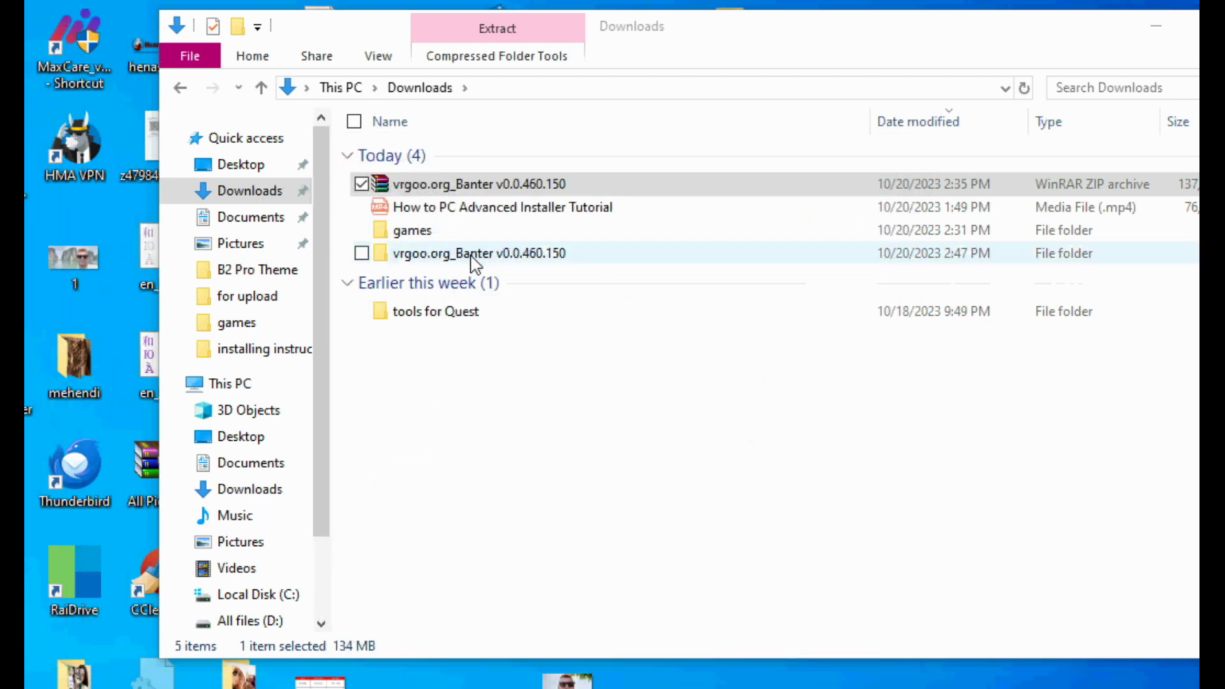
pyautogui.doubleClick(471, 254)
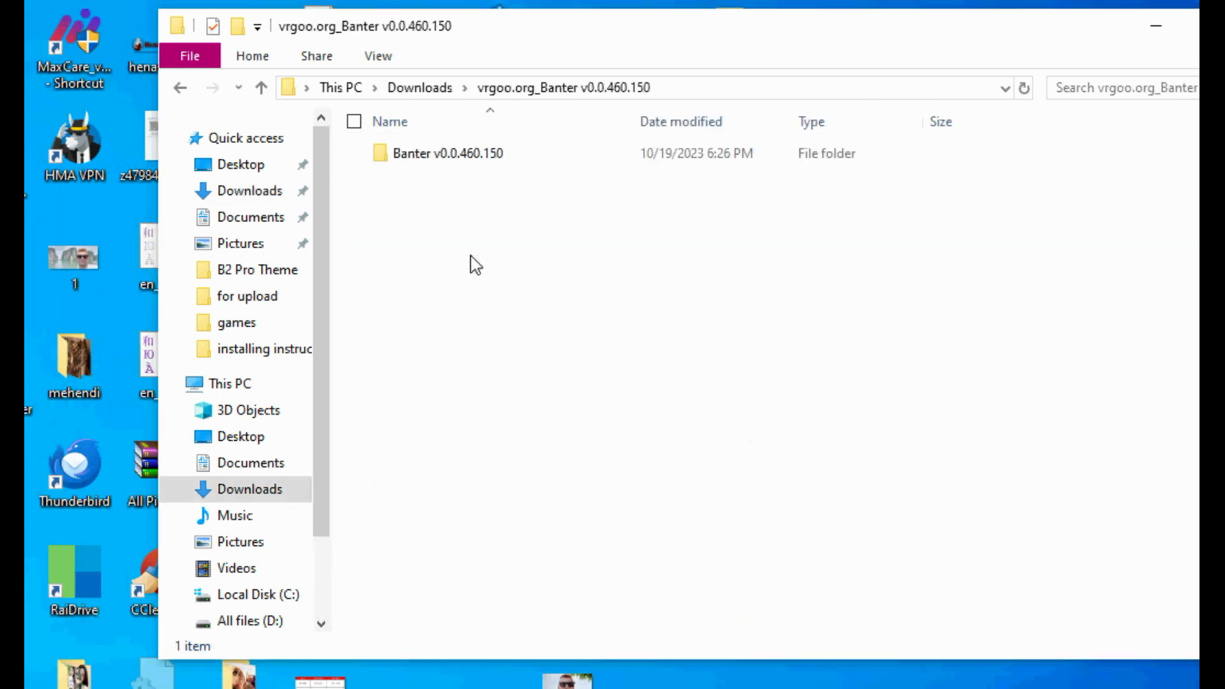
# Inside Banter v0.0.460.150, select Game Installer and bring up its context menu
pyautogui.doubleClick(446, 157)
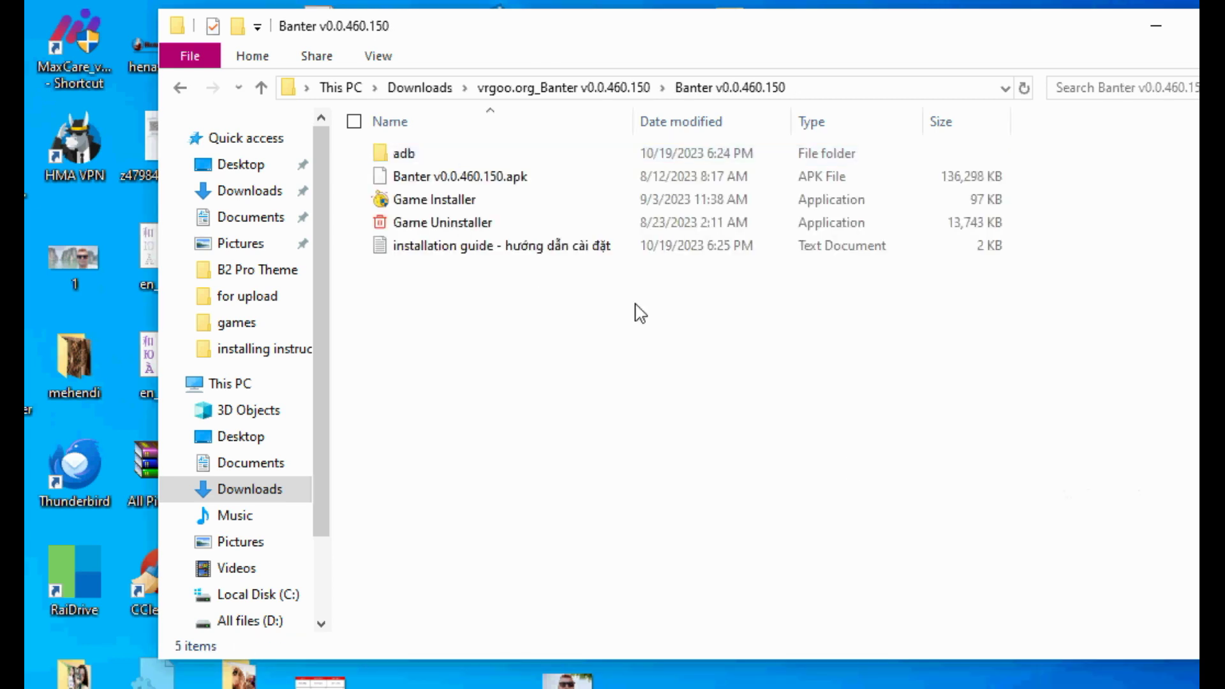
pyautogui.click(425, 201)
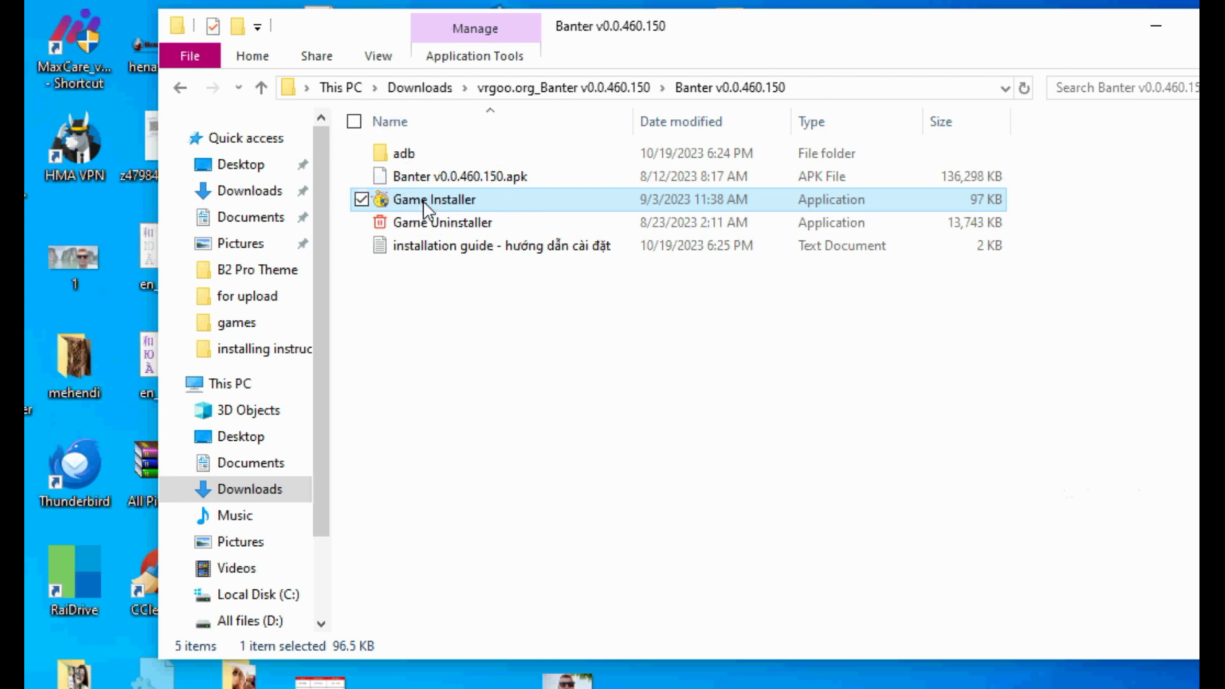
pyautogui.rightClick(467, 202)
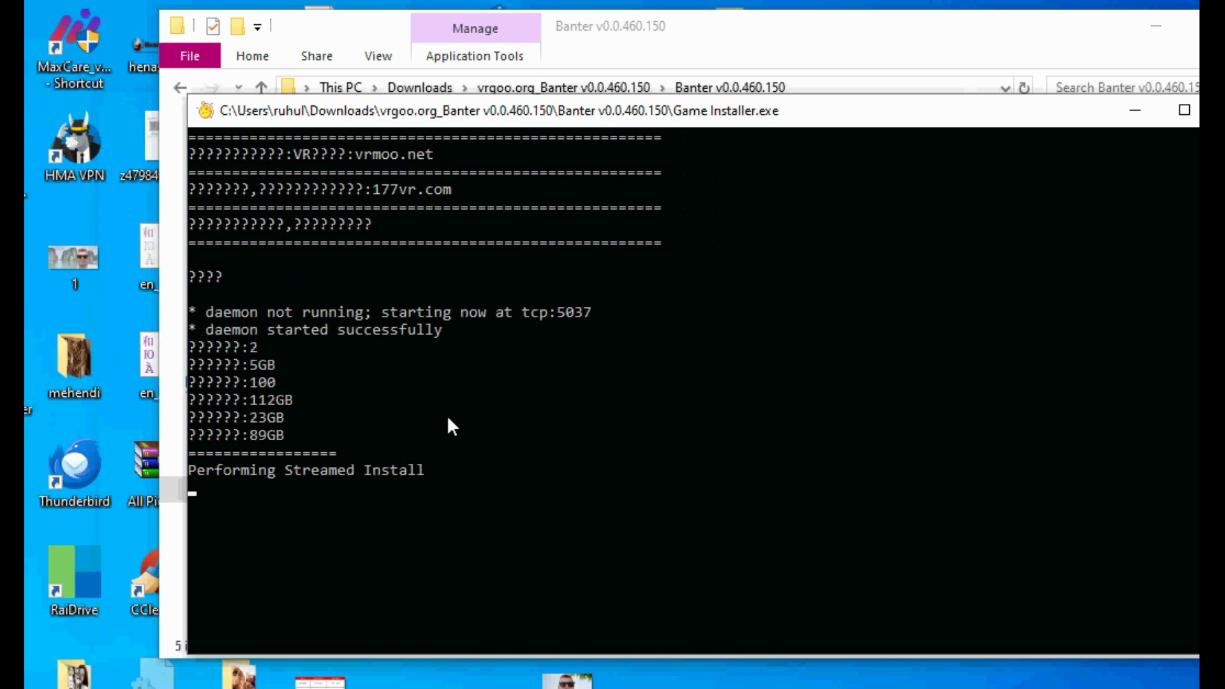
# Resume the installer until Banter v0.0.460.150.apk reports Success, then close the console
pyautogui.click(516, 486)
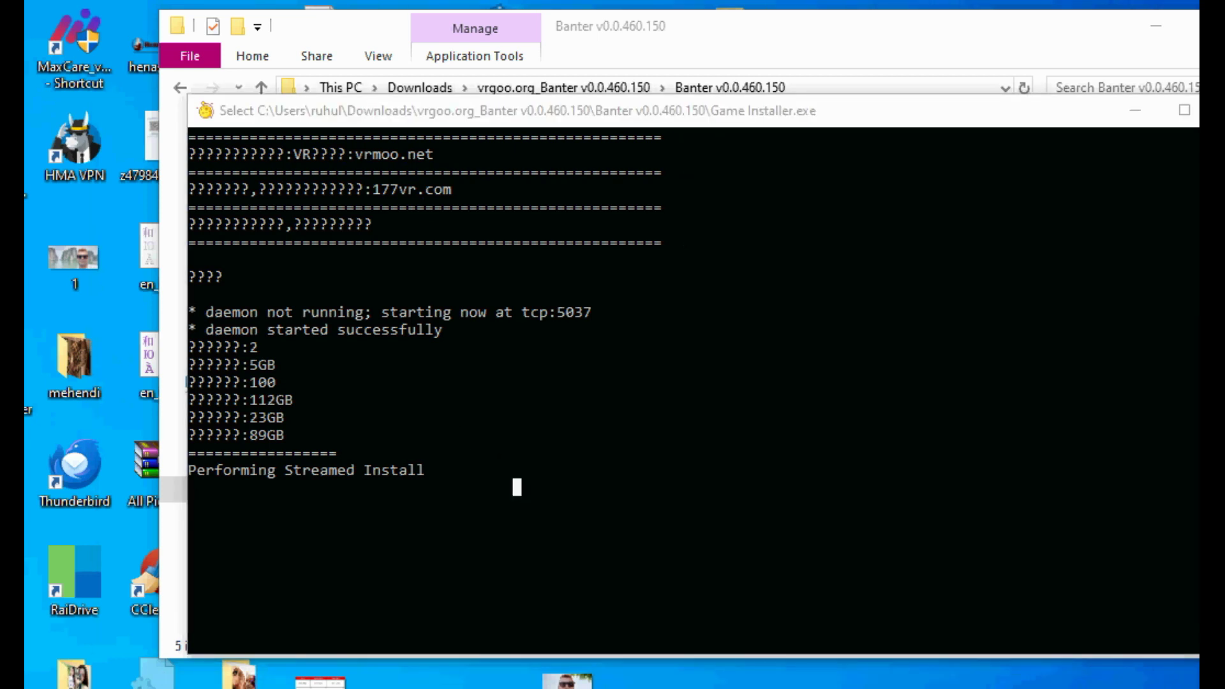
pyautogui.press('Return')
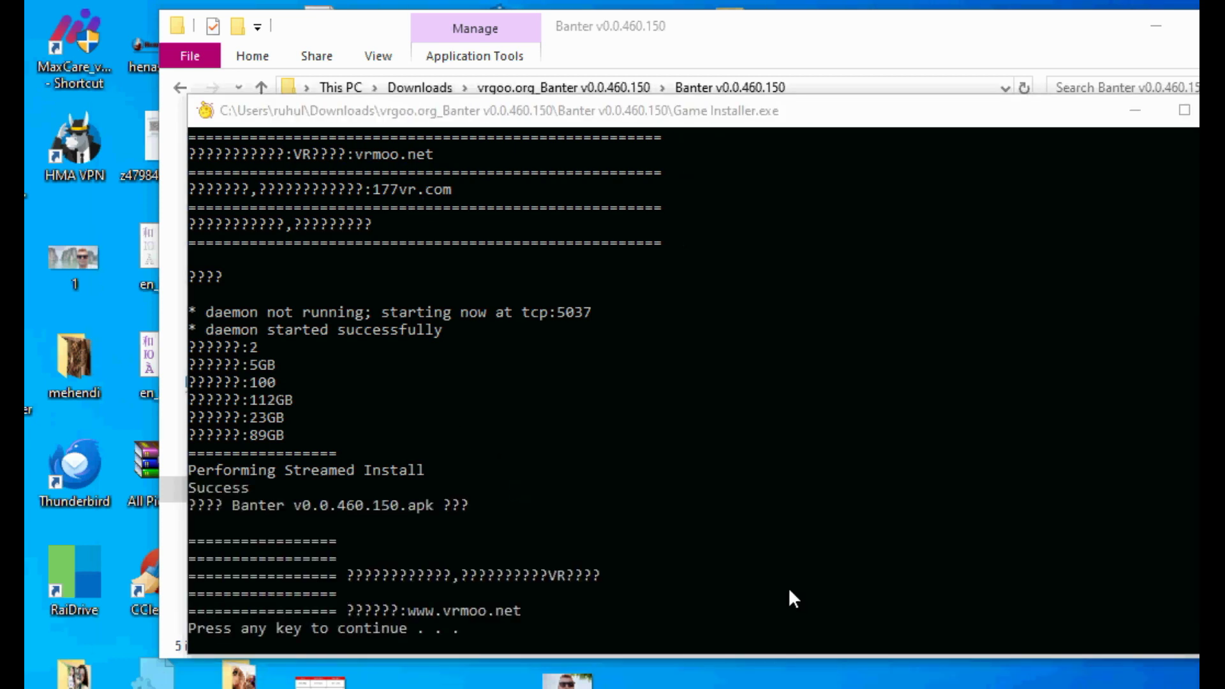
pyautogui.click(771, 585)
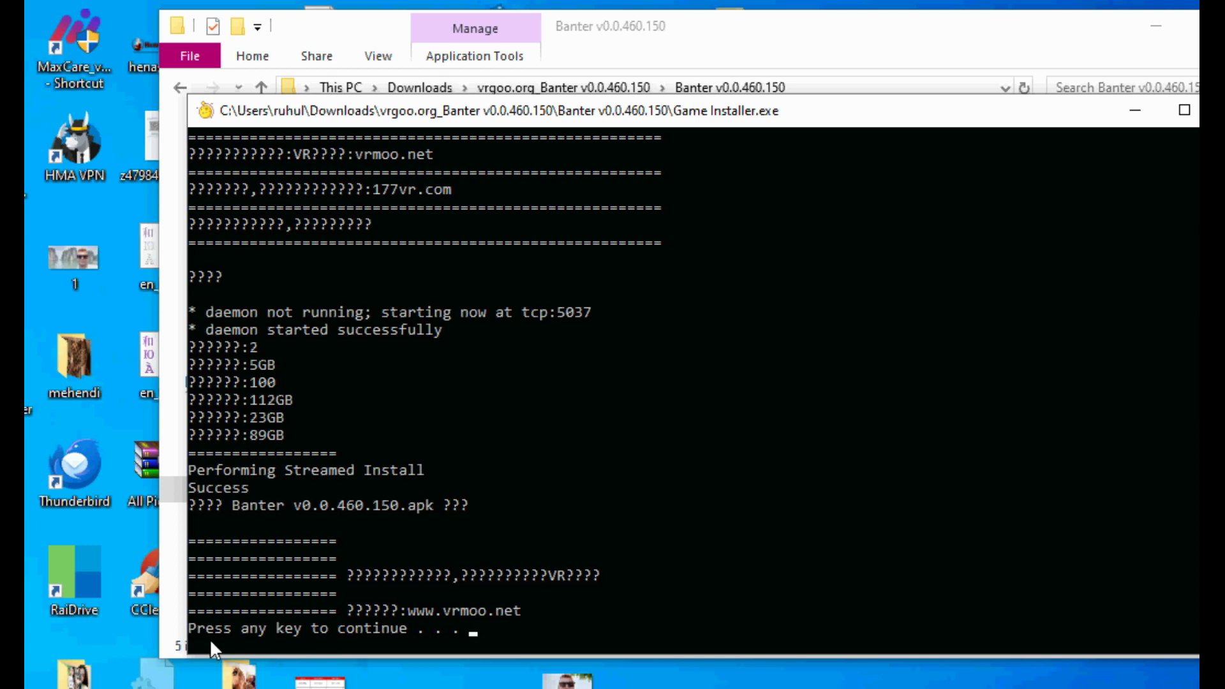
pyautogui.click(227, 634)
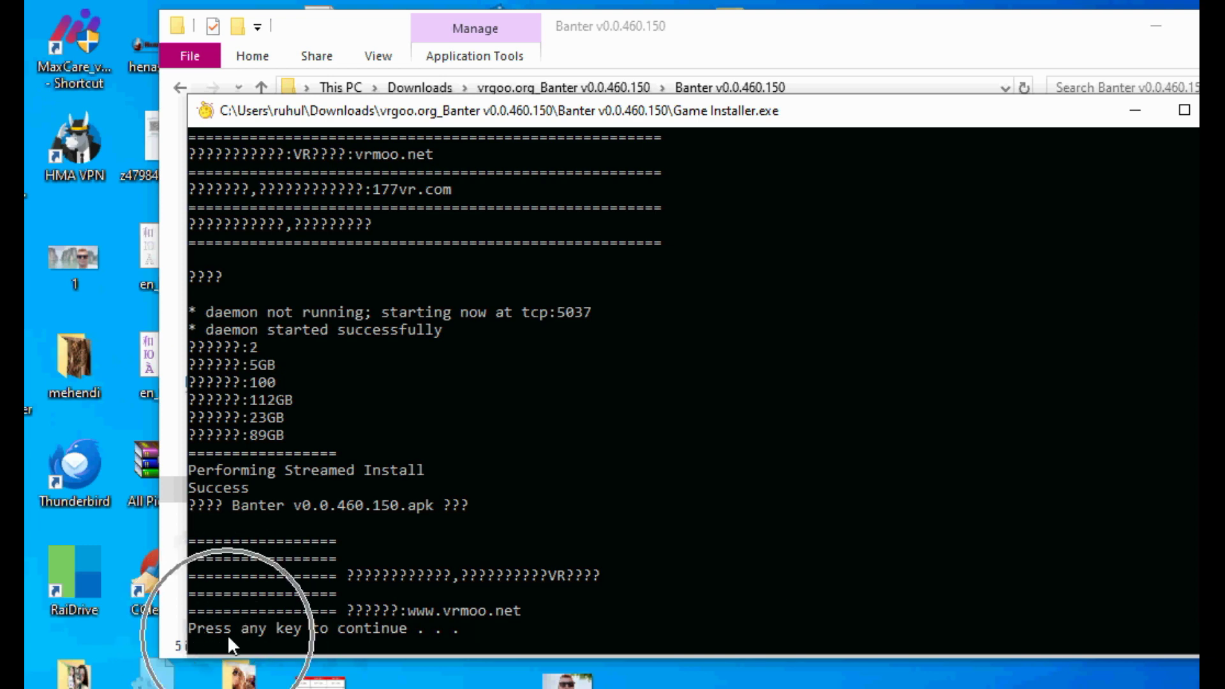
pyautogui.press('Return')
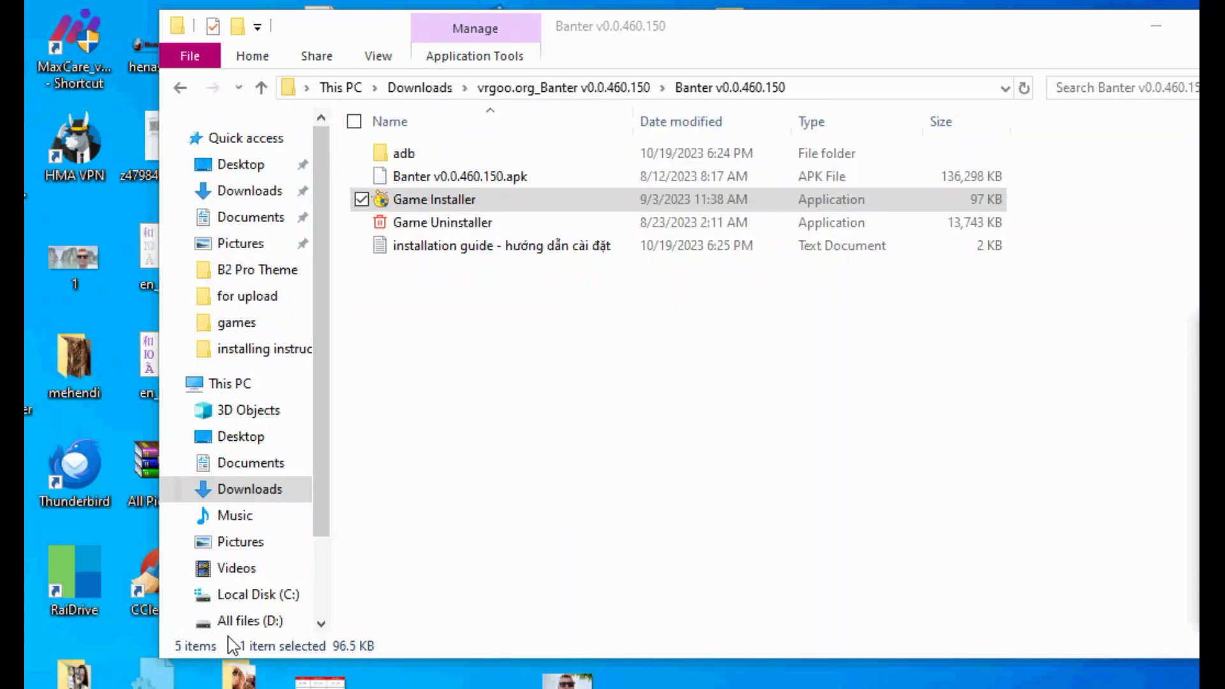